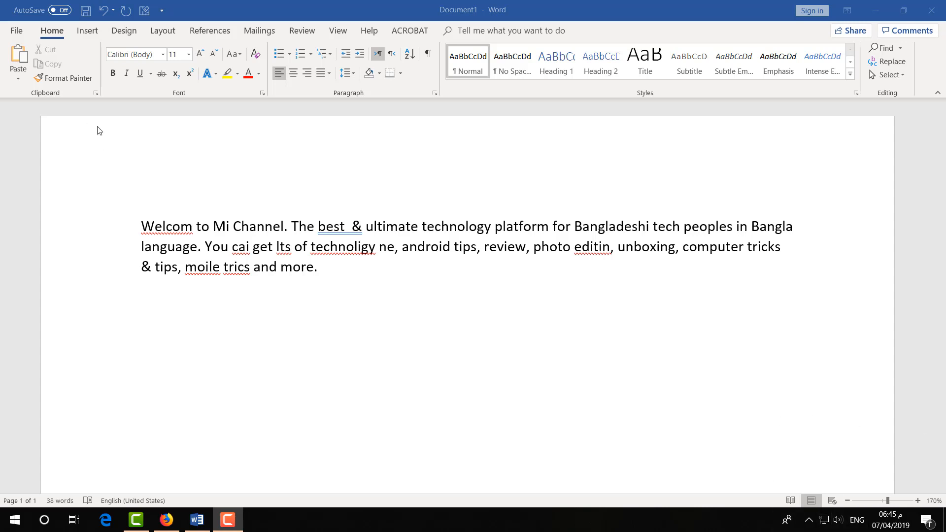
In Word Options > Proofing, uncheck 'Check spelling as you type' and 'Mark grammar errors as you type', then apply
{"action": "left_click", "coordinate": [17, 31]}
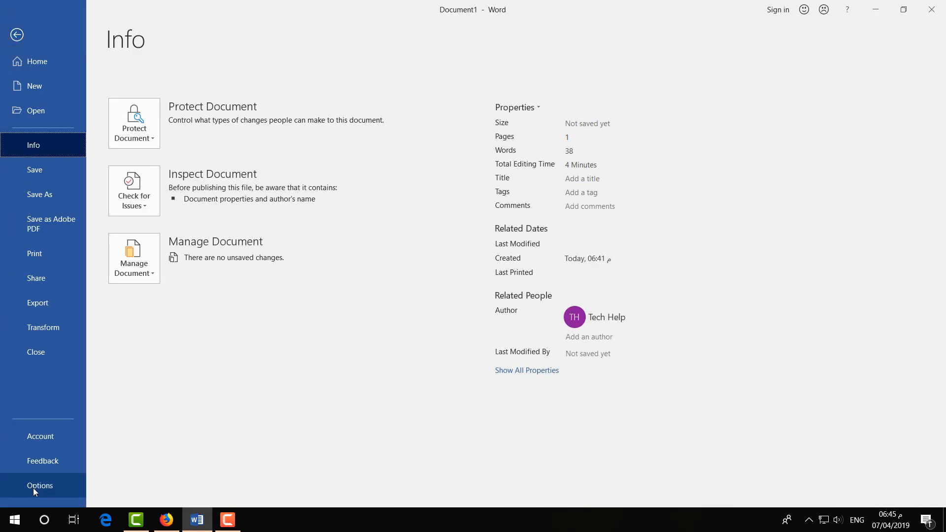
{"action": "left_click", "coordinate": [38, 486]}
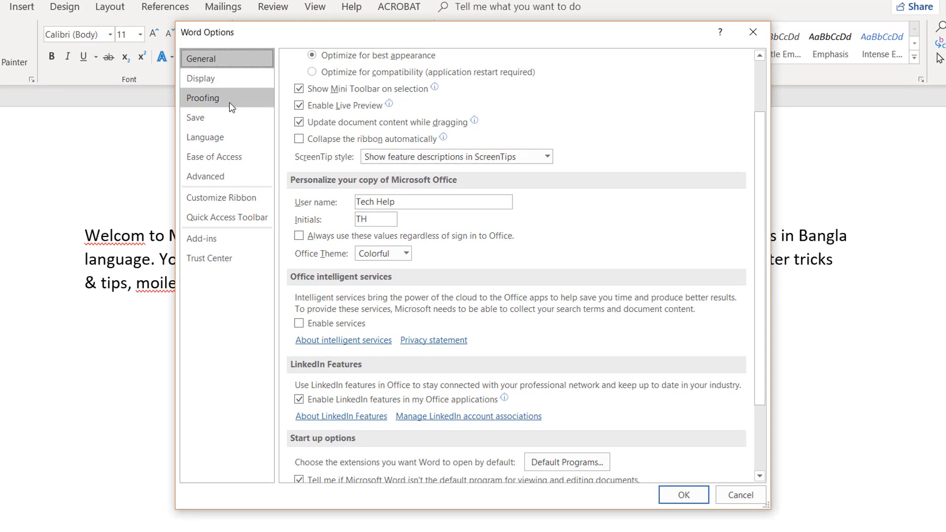
{"action": "left_click", "coordinate": [221, 98]}
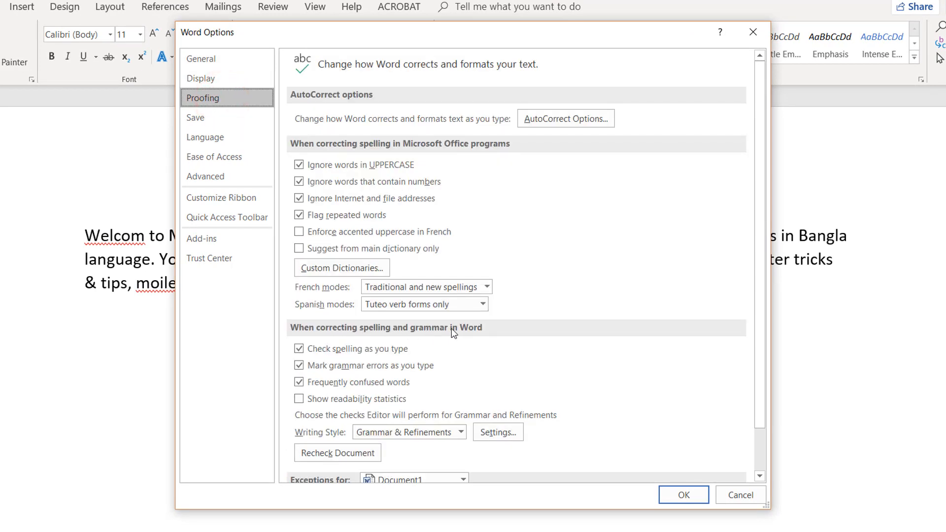
{"action": "left_click", "coordinate": [299, 348]}
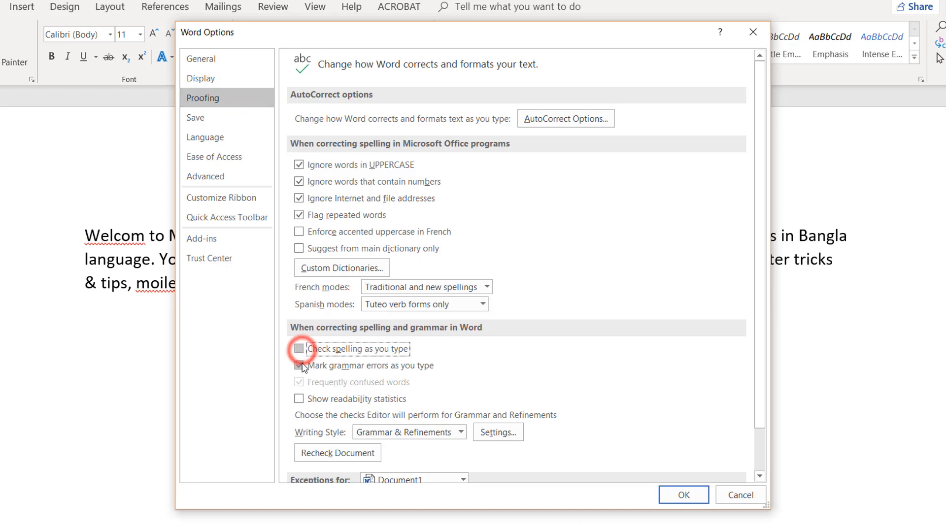
{"action": "left_click", "coordinate": [299, 366]}
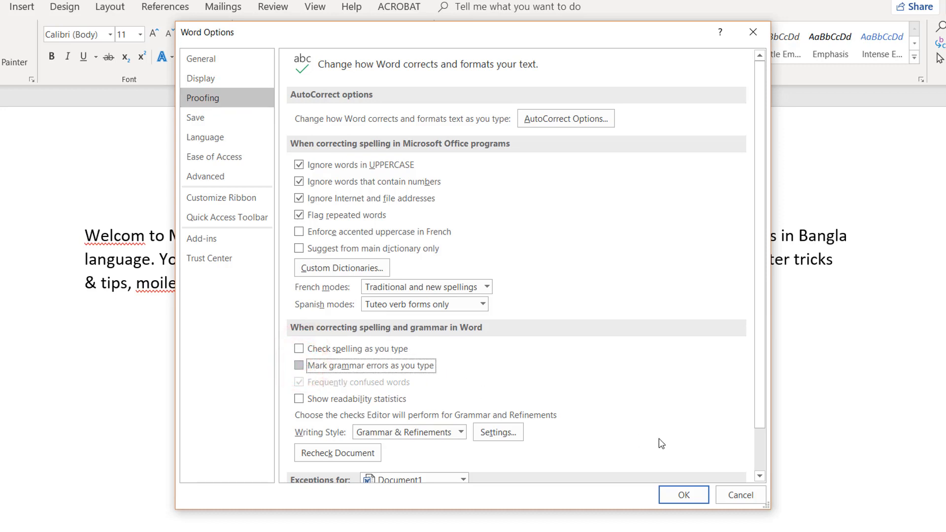
{"action": "left_click", "coordinate": [683, 496]}
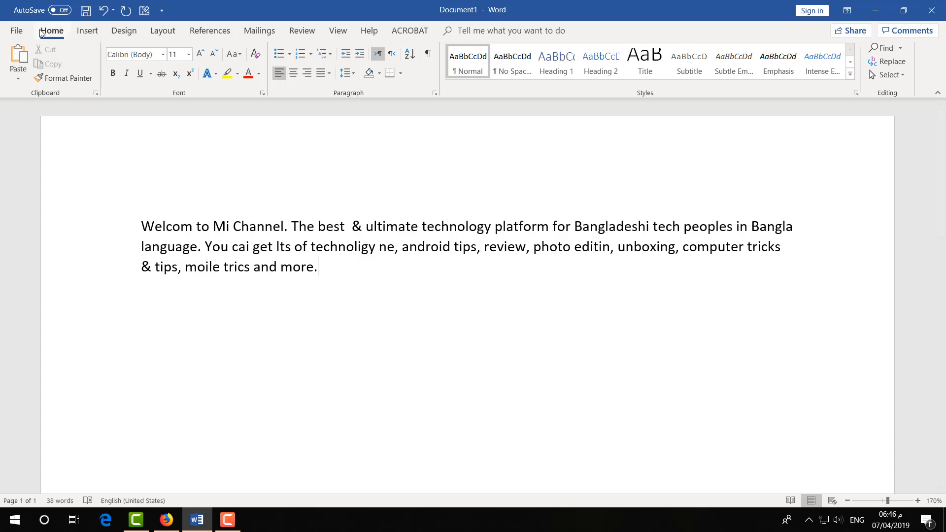
In Word Options > Proofing, re-check 'Check spelling as you type' and 'Mark grammar errors as you type', then apply
{"action": "left_click", "coordinate": [17, 30]}
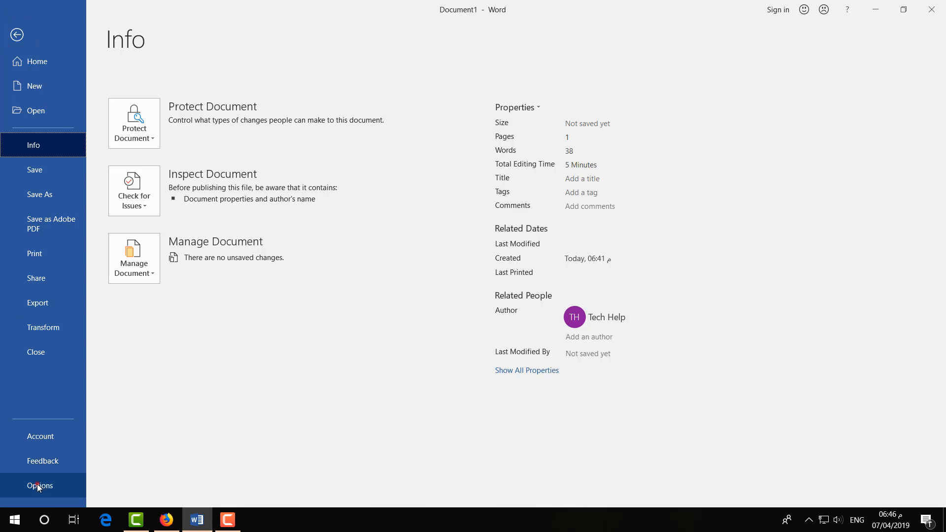
{"action": "left_click", "coordinate": [39, 486]}
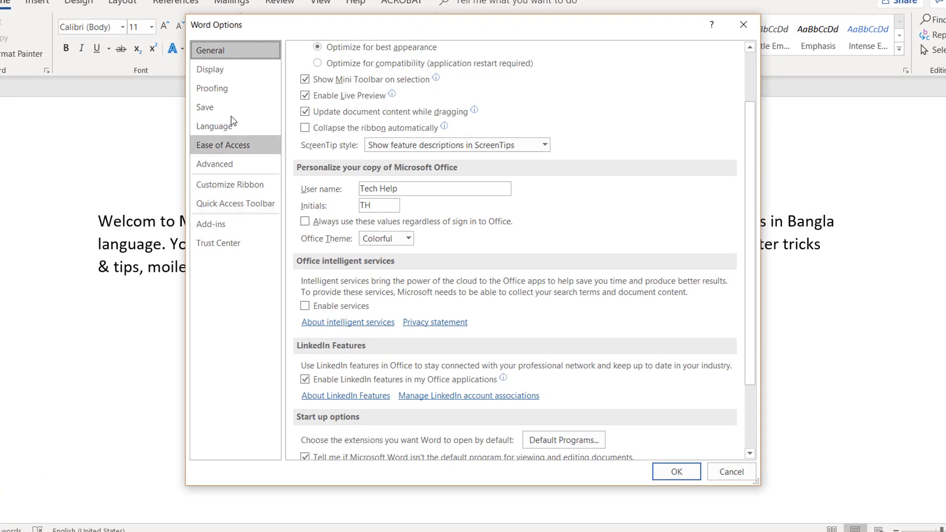
{"action": "left_click", "coordinate": [222, 89]}
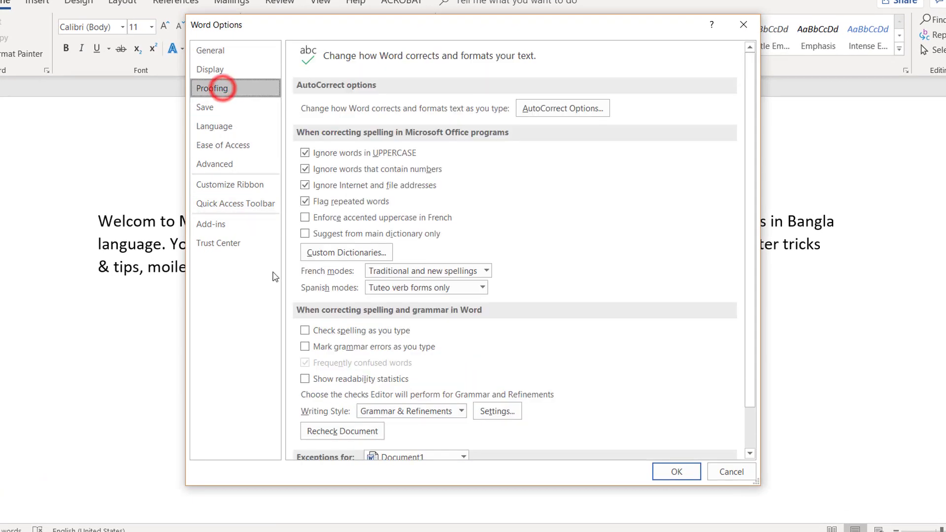
{"action": "left_click", "coordinate": [305, 331]}
{"action": "left_click", "coordinate": [304, 347]}
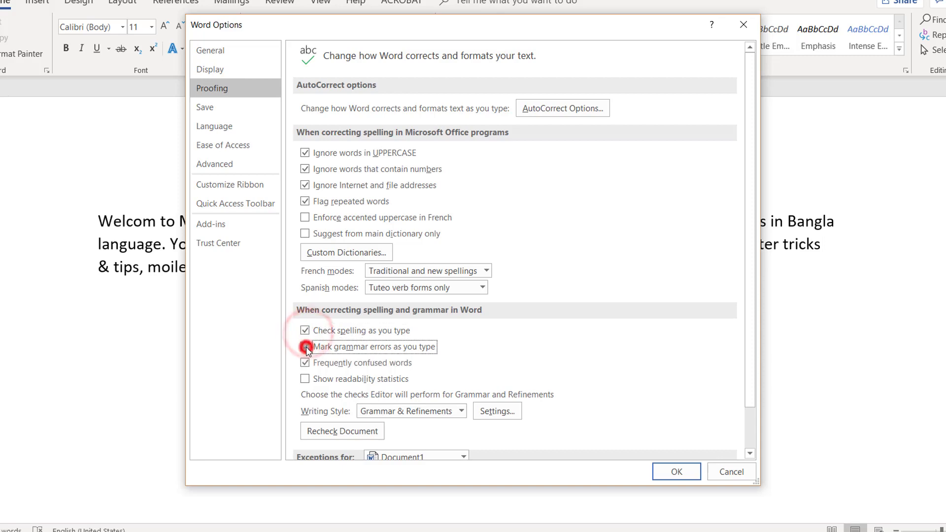
{"action": "left_click", "coordinate": [678, 471]}
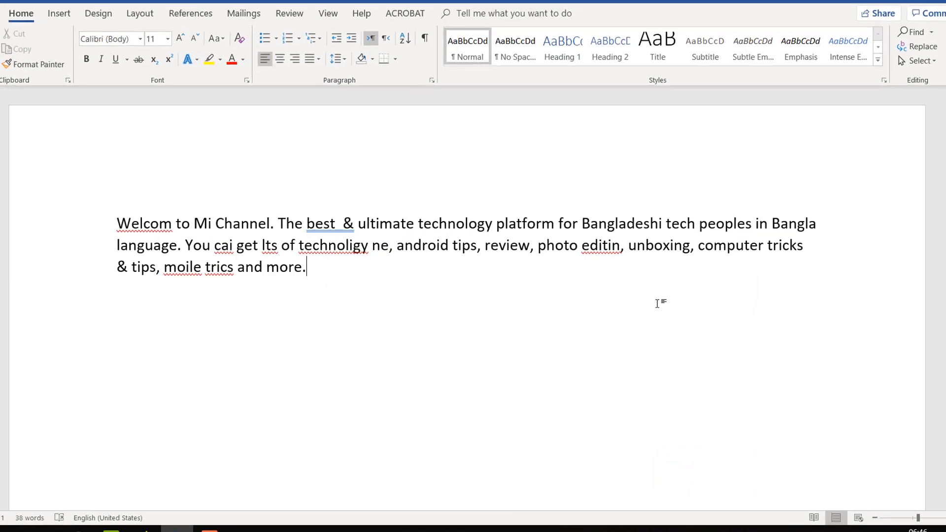